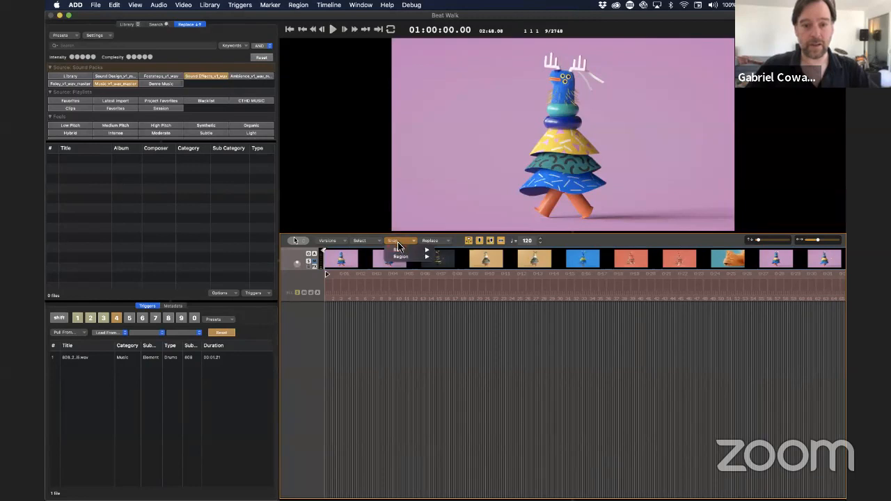
# Step: Set ruler snapping to None, check the sounds loaded on the triggers, and bring up the library search results
pyautogui.click(445, 249)
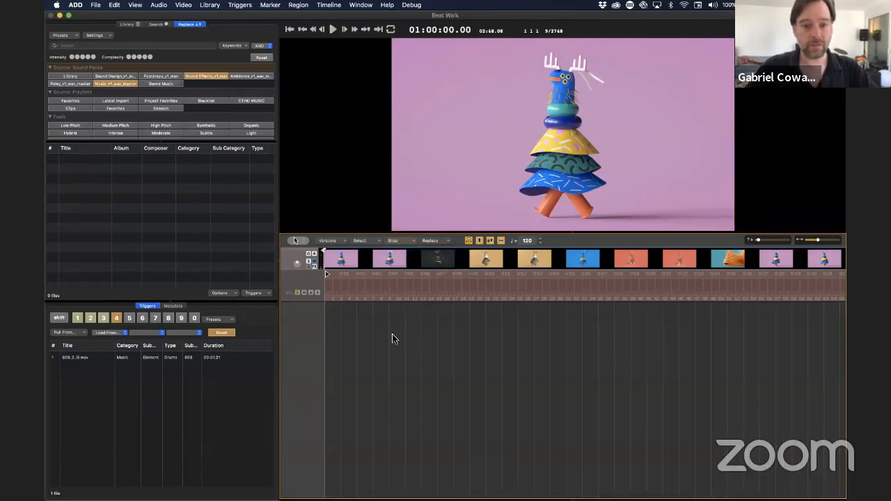
pyautogui.click(103, 319)
pyautogui.click(116, 318)
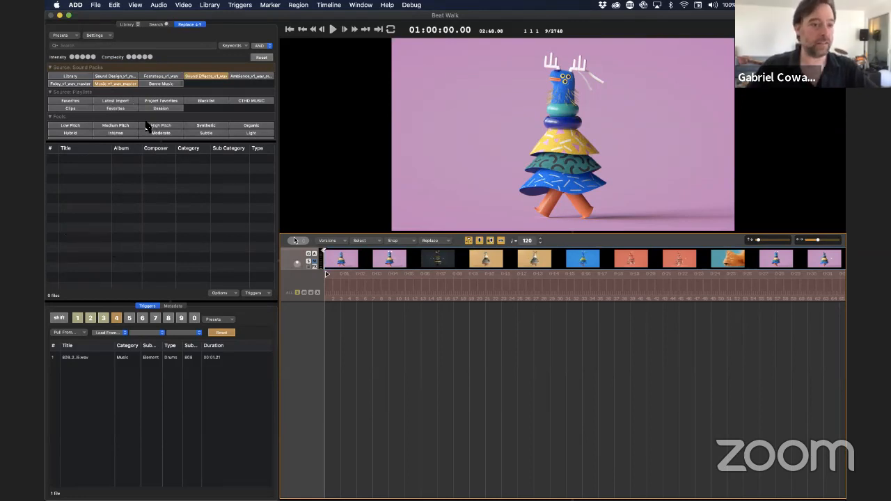
pyautogui.click(157, 25)
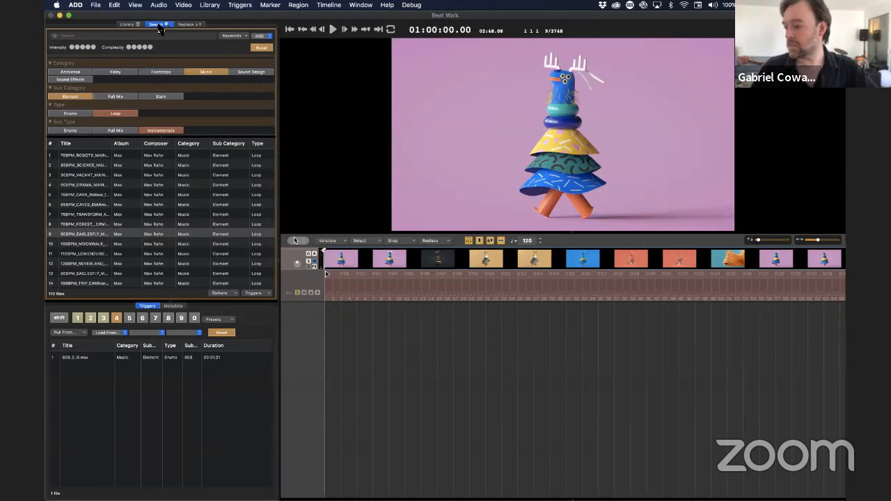
# Step: Switch to the YouTube live stream in Safari, mute its player, and return to the ADD project
pyautogui.press('super+Tab')
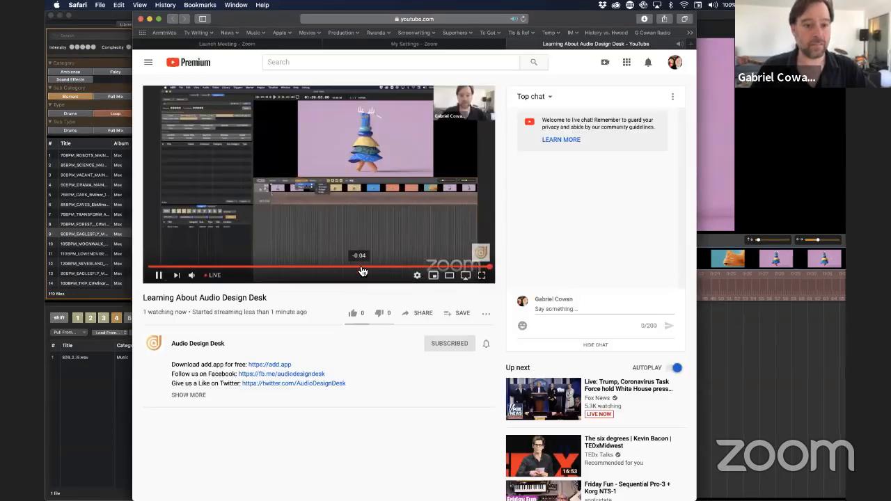
pyautogui.click(194, 277)
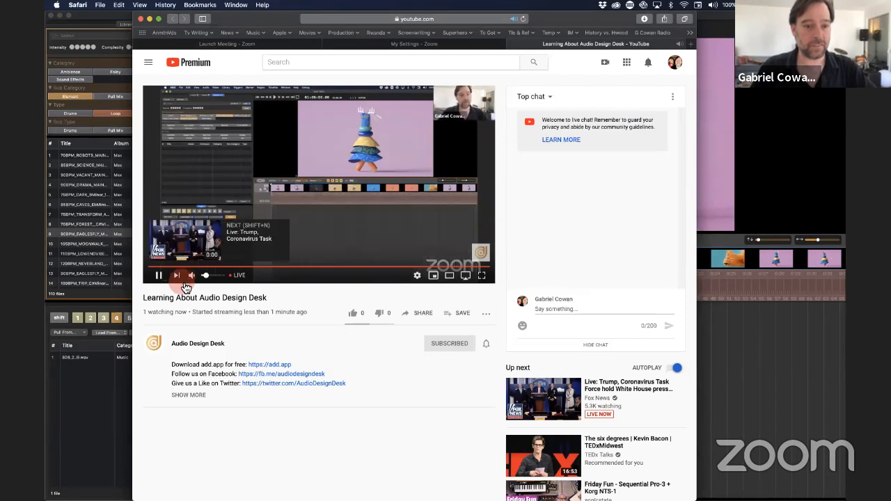
pyautogui.click(752, 381)
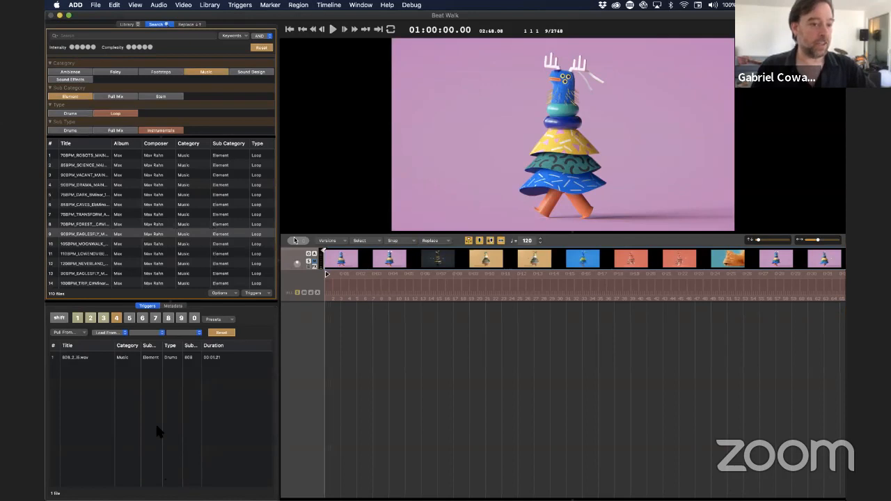
# Step: Place the snare, kick, closed hi-hat and 808 trigger sounds at the start of the timeline
pyautogui.press('Return')
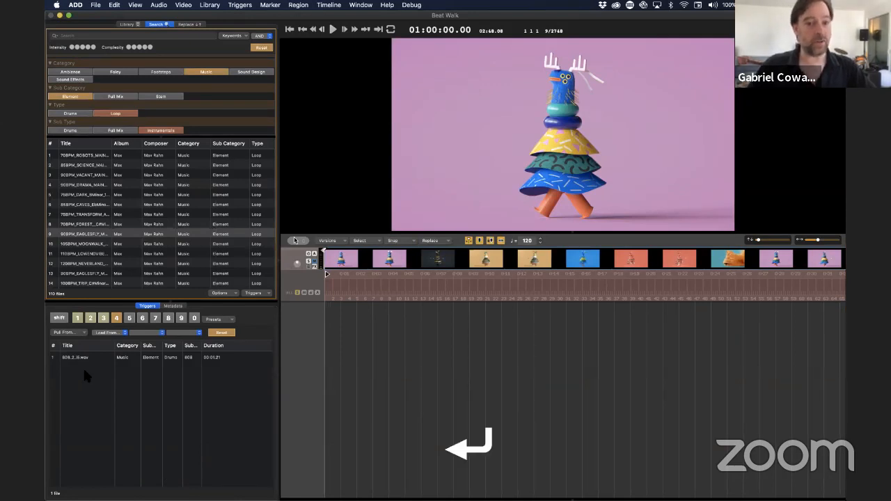
pyautogui.click(419, 355)
pyautogui.press('Return')
pyautogui.press('2')
pyautogui.press('4')
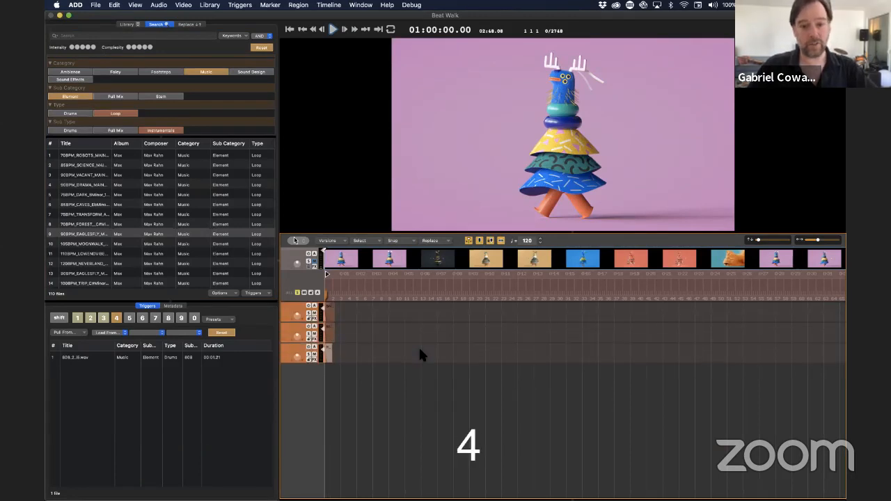
pyautogui.press('super+equal')
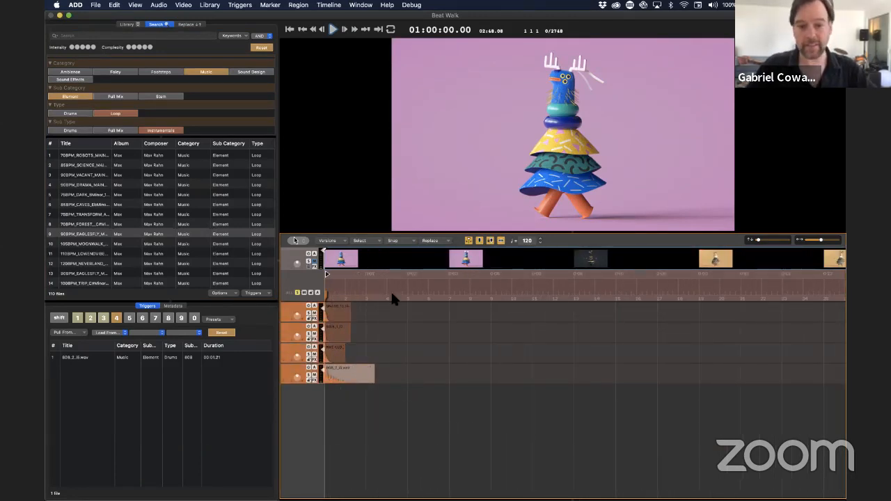
# Step: Turn on ruler snapping to the beat grid and deselect the 808 clip
pyautogui.click(438, 240)
pyautogui.click(405, 239)
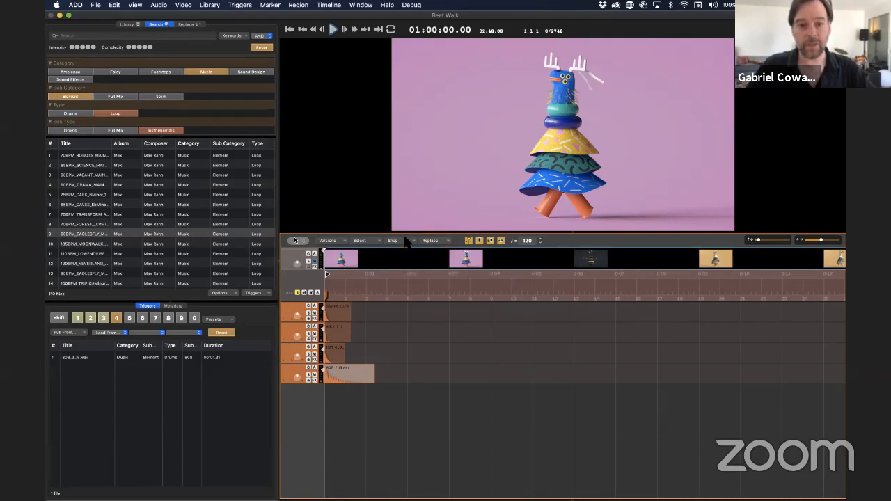
pyautogui.click(392, 241)
pyautogui.moveTo(407, 256)
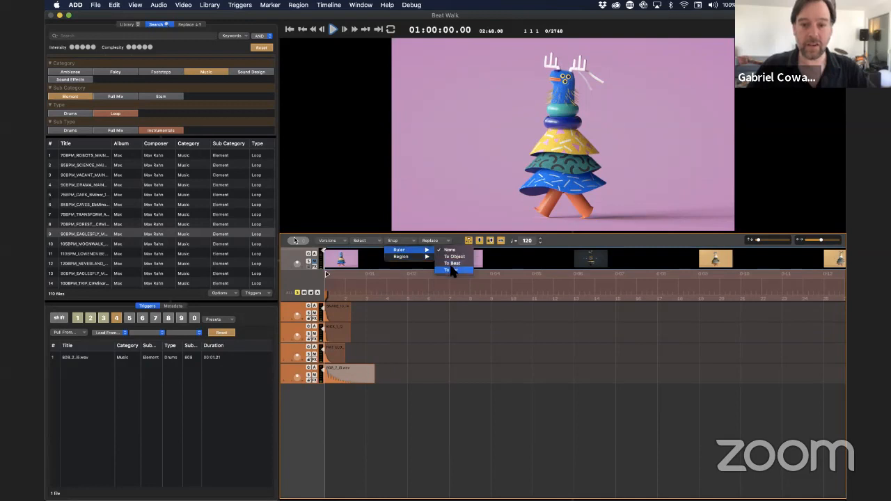
pyautogui.click(452, 265)
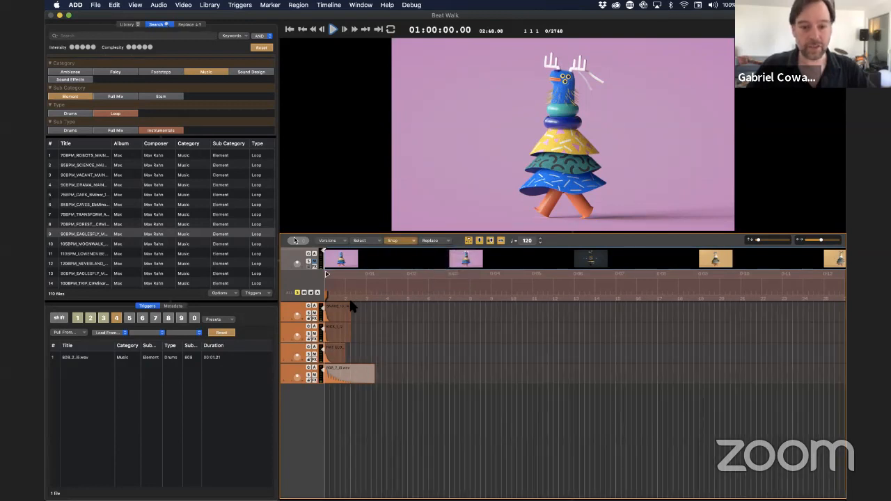
pyautogui.click(405, 407)
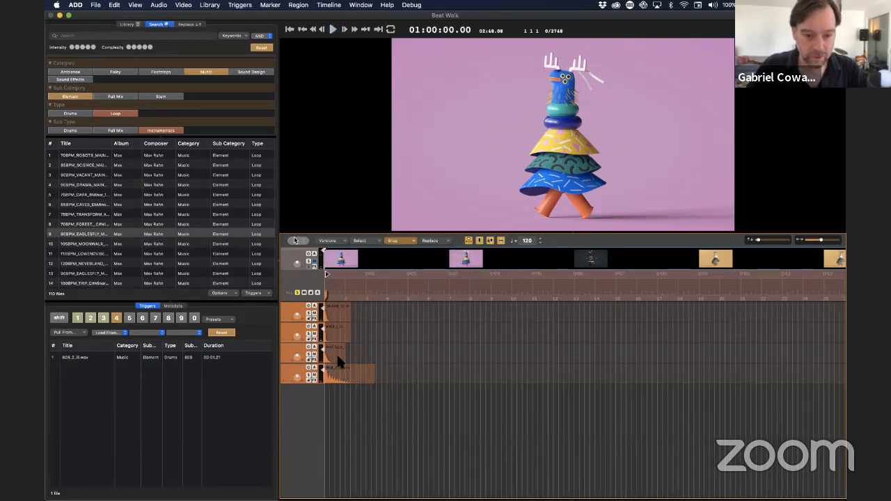
# Step: Duplicate the closed hi-hat clip repeatedly along its track at half-beat intervals
pyautogui.moveTo(337, 356); pyautogui.dragTo(381, 357)
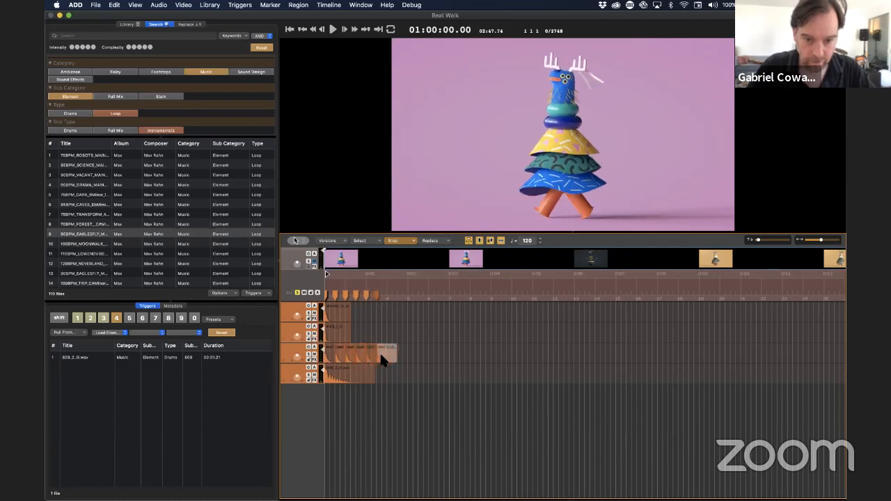
pyautogui.press('super+equal')
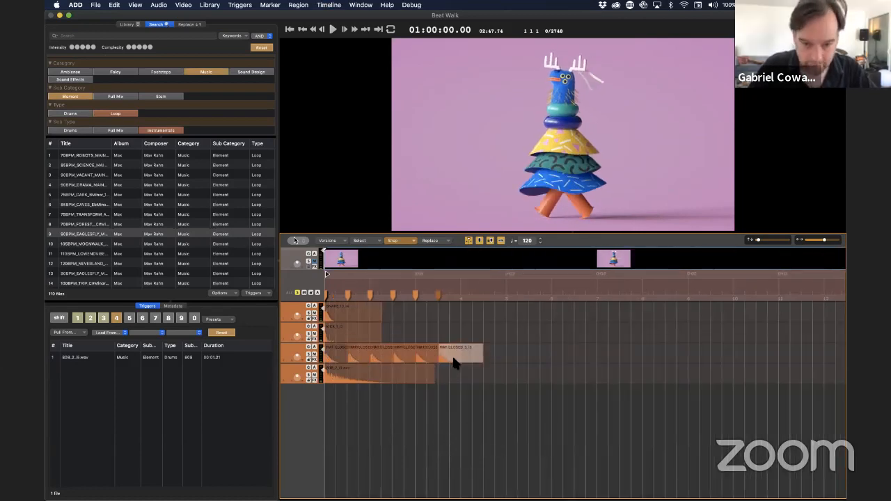
pyautogui.moveTo(454, 363); pyautogui.dragTo(473, 363)
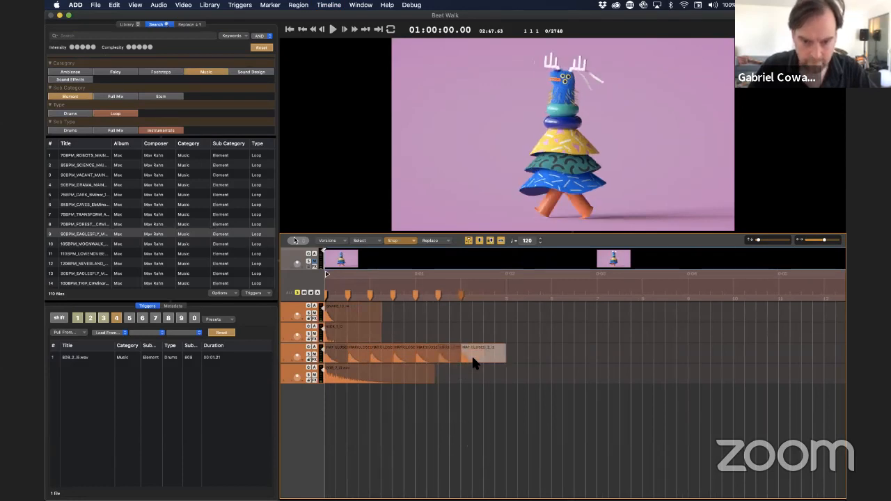
# Step: Shift the snare one beat in, duplicate the snare, kick and 808 clips two beats on, and add the last closed hi-hat
pyautogui.moveTo(343, 314); pyautogui.dragTo(445, 340)
pyautogui.moveTo(392, 377); pyautogui.dragTo(485, 385)
pyautogui.moveTo(411, 315); pyautogui.dragTo(492, 328)
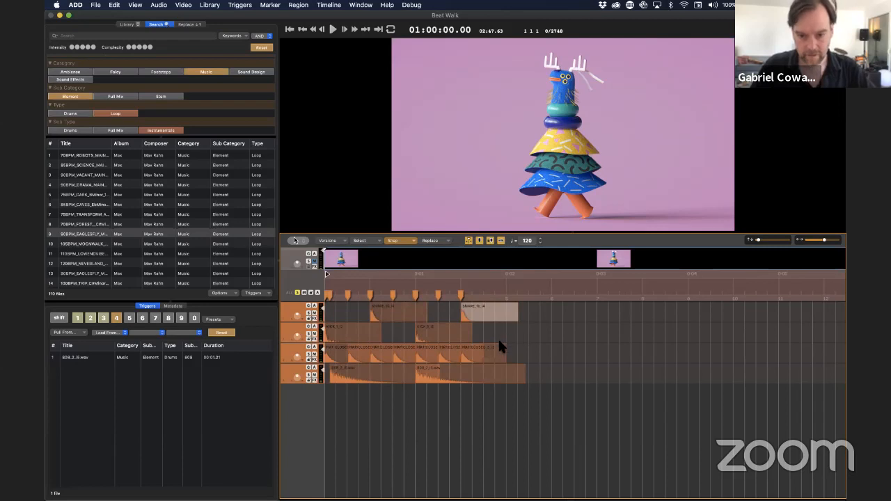
pyautogui.moveTo(494, 360); pyautogui.dragTo(515, 356)
# Step: Duplicate the whole two-second drum pattern across all four tracks so it repeats from 0:02
pyautogui.moveTo(506, 390); pyautogui.dragTo(312, 302)
pyautogui.click(374, 419)
pyautogui.click(351, 380)
pyautogui.moveTo(507, 418); pyautogui.dragTo(531, 340)
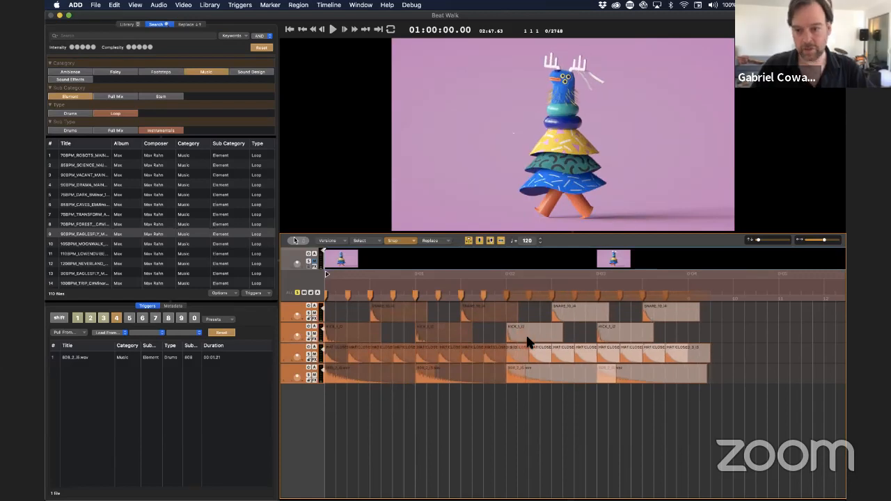
pyautogui.click(552, 430)
# Step: Play back the four-second drum pattern from the start of the timeline and return to the beginning
pyautogui.press('Return')
pyautogui.press('space')
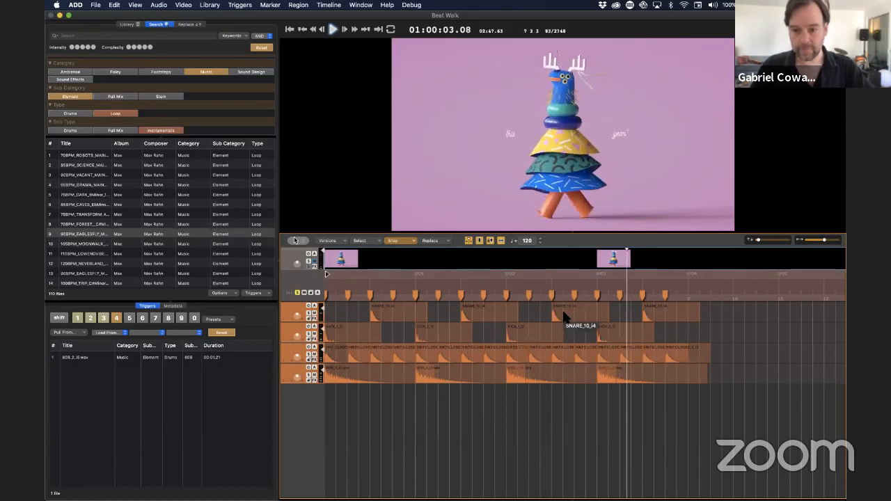
pyautogui.press('space')
pyautogui.press('shift')
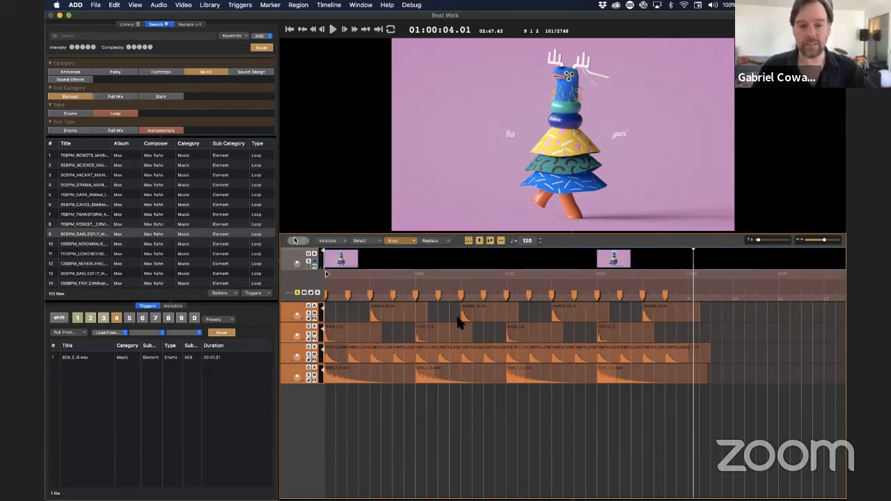
pyautogui.press('Return')
pyautogui.press('space')
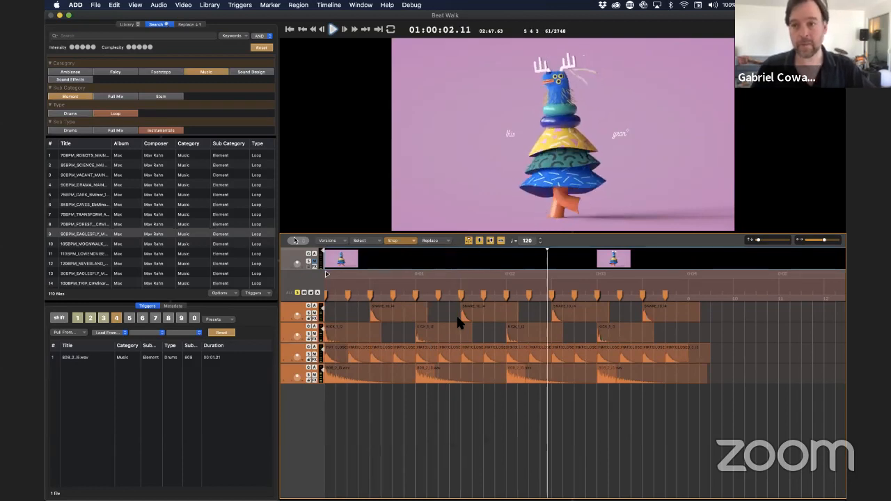
pyautogui.press('Return')
pyautogui.press('Return')
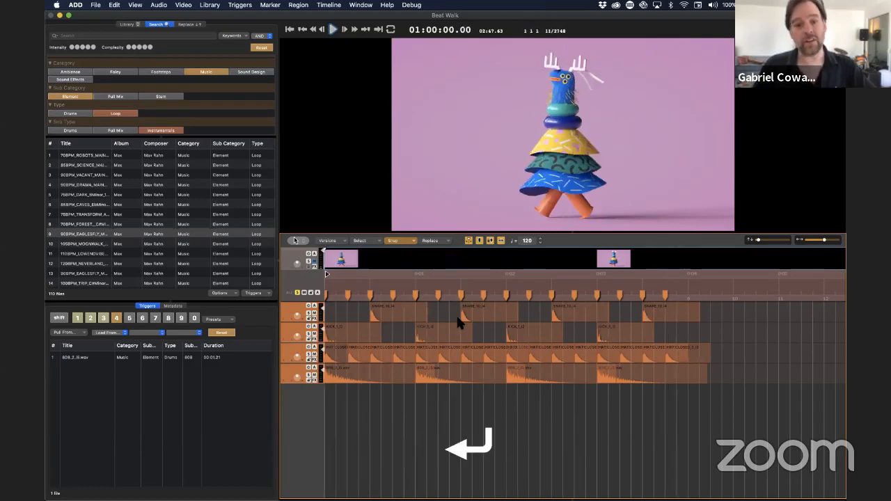
# Step: Select all clips and set the replacement settings to Tight Match
pyautogui.click(284, 357)
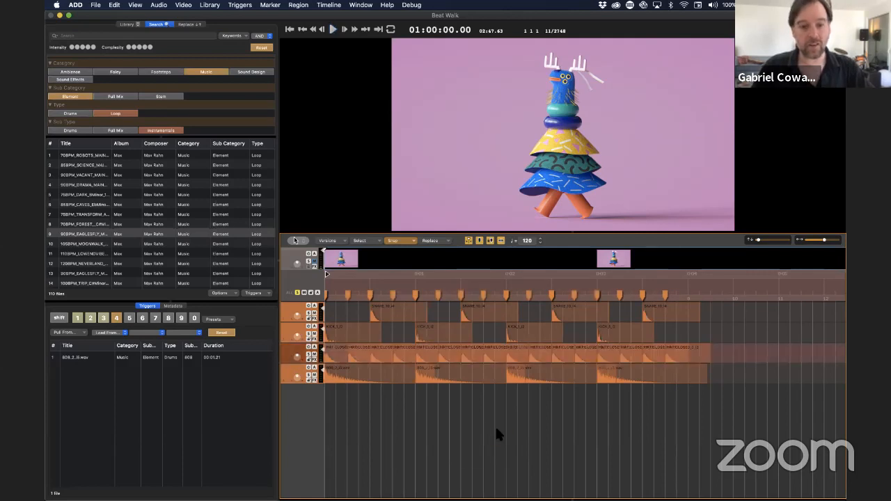
pyautogui.press('super+a')
pyautogui.click(443, 241)
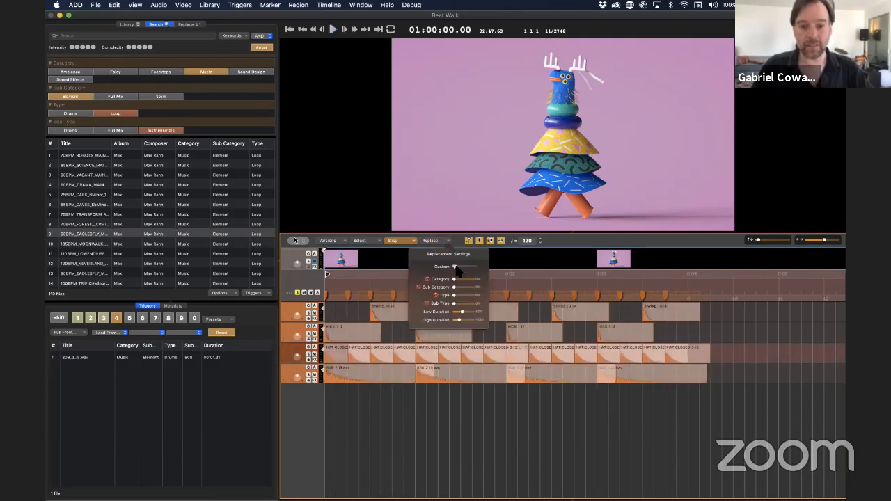
pyautogui.moveTo(475, 270); pyautogui.dragTo(431, 272)
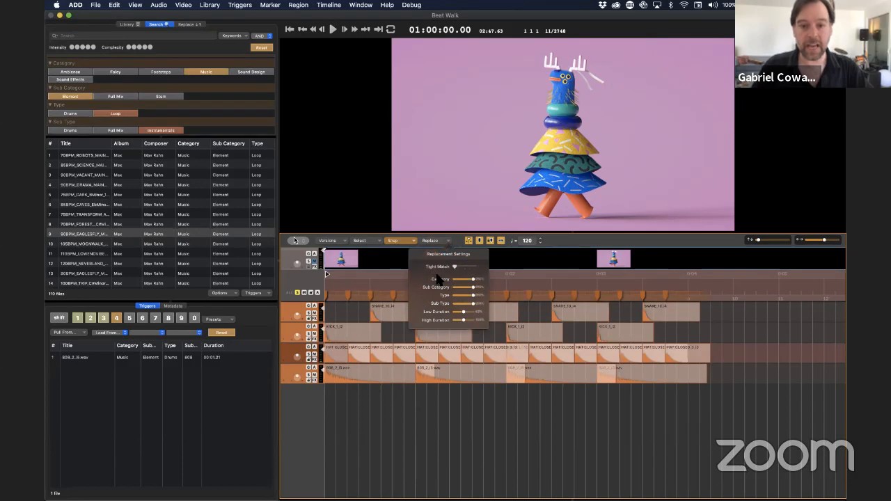
pyautogui.click(428, 418)
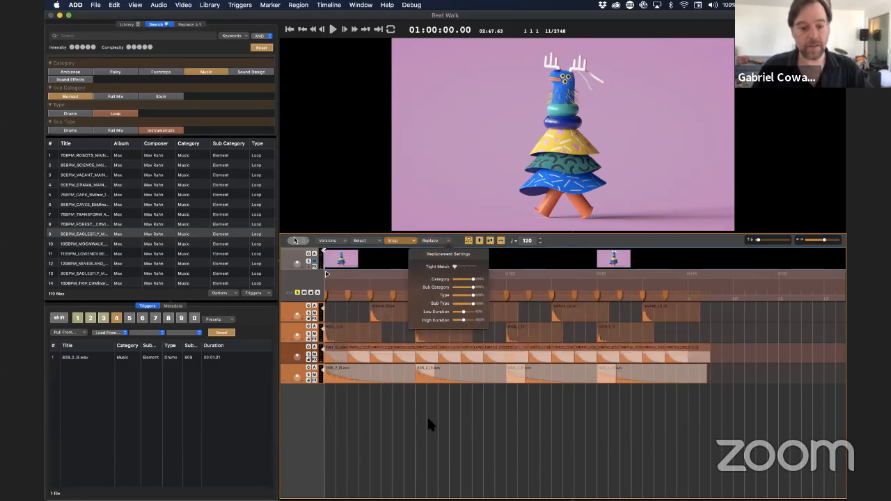
# Step: Replace all the drum clips with alternative sounds and play the new pattern from the start
pyautogui.press('super+a')
pyautogui.press('super+r')
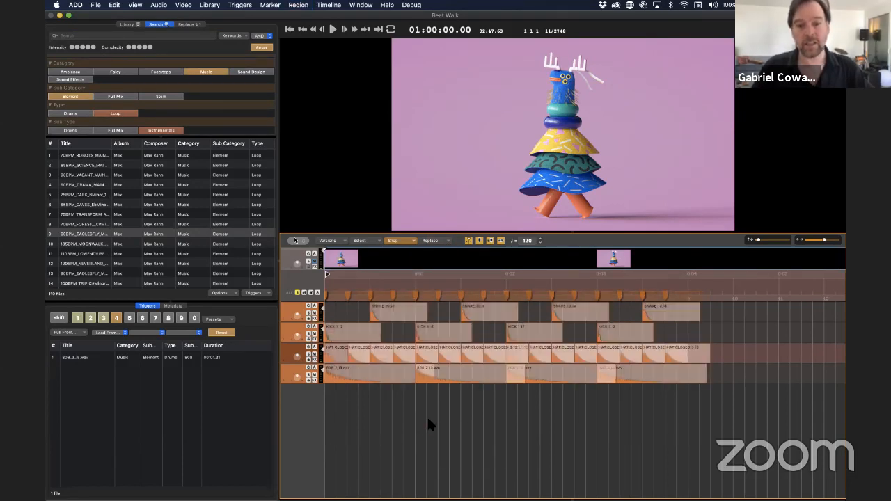
pyautogui.press('Return')
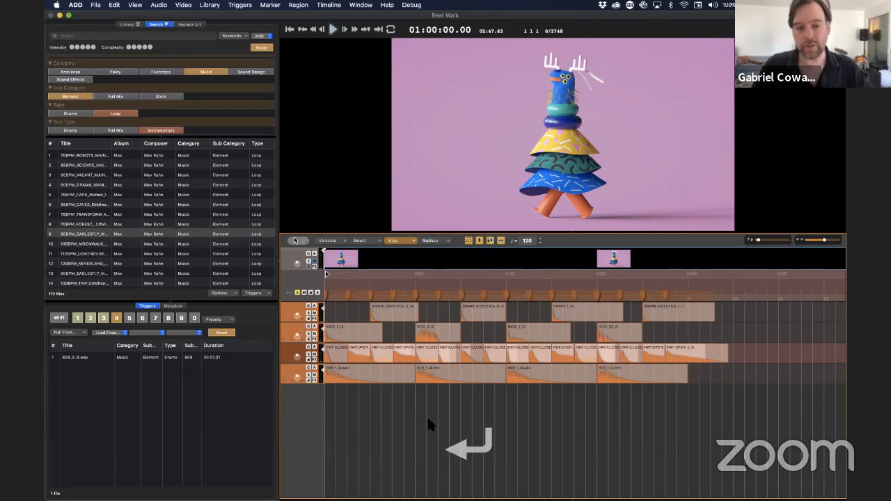
pyautogui.press('space')
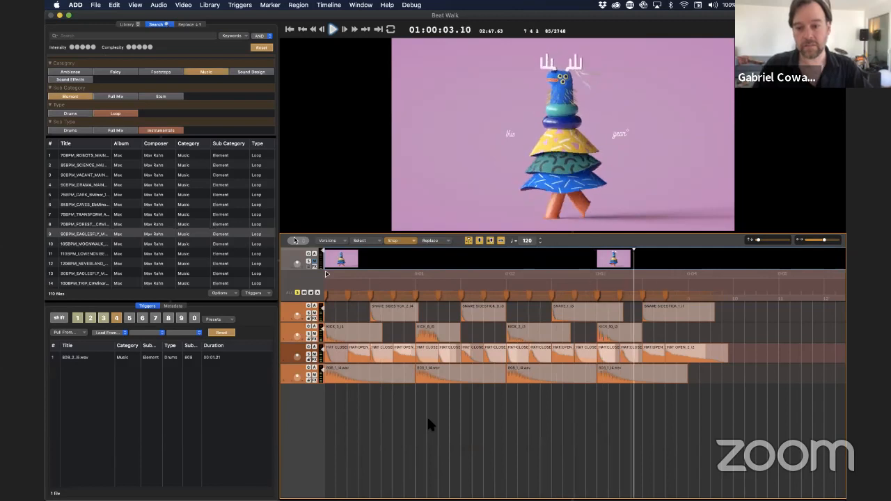
pyautogui.press('space')
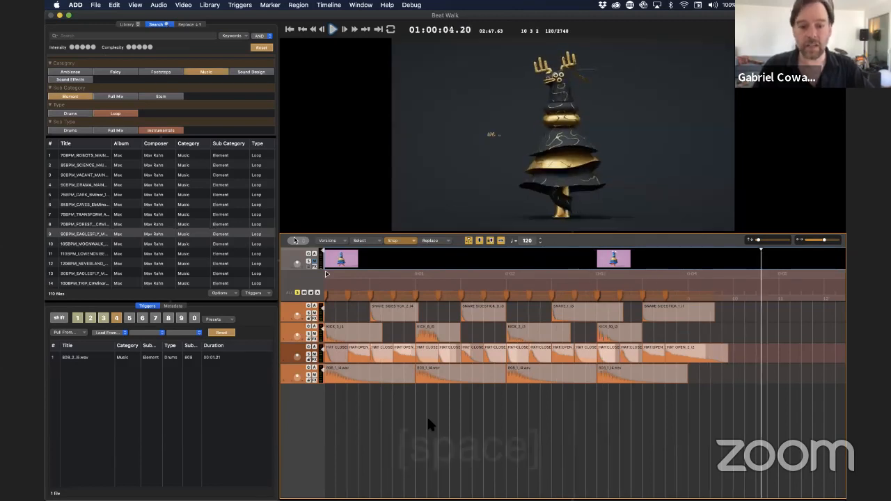
pyautogui.press('Return')
pyautogui.click(353, 440)
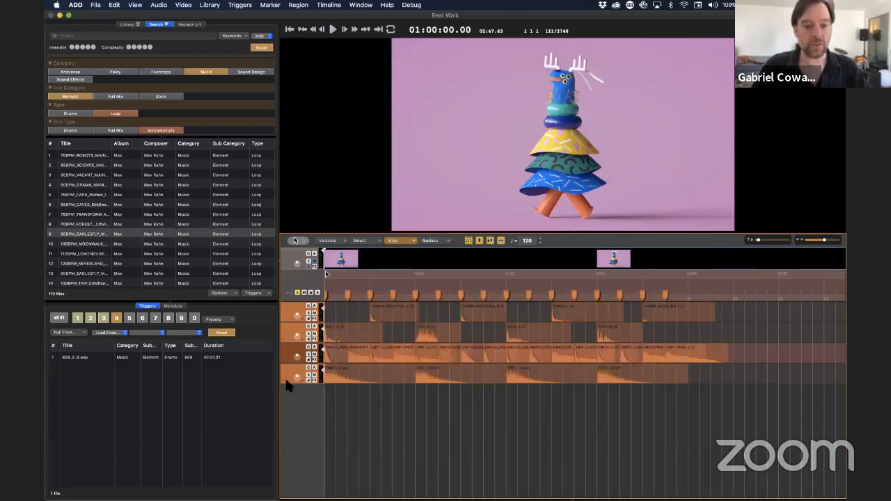
# Step: Add a track below the 808 track, copy the four 808 clips onto it, and replace the copies with another 808 sound
pyautogui.click(285, 376)
pyautogui.press('super+n')
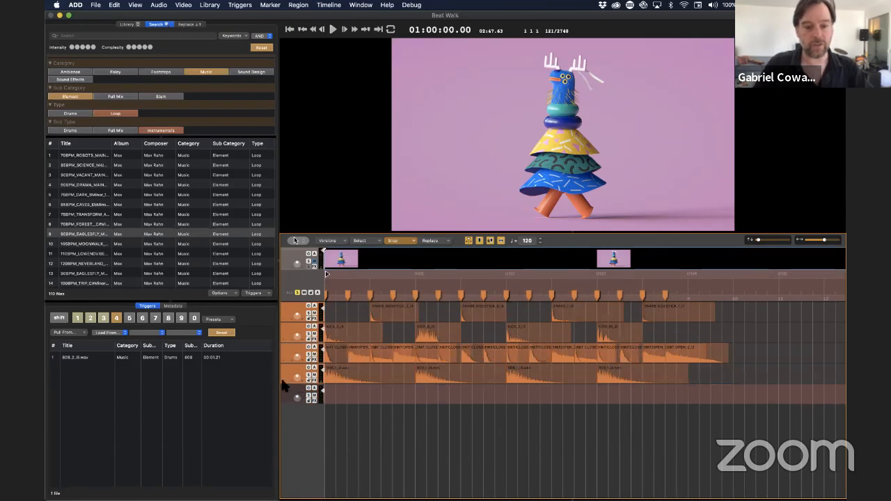
pyautogui.moveTo(340, 374); pyautogui.dragTo(341, 398)
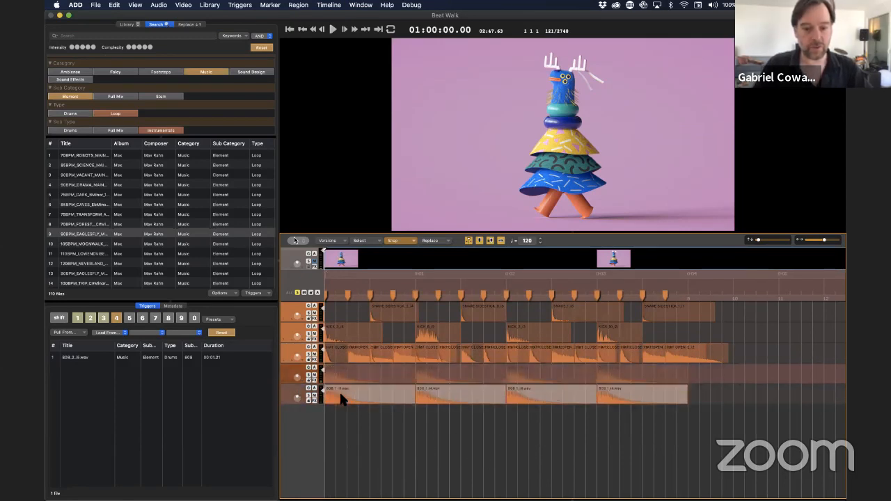
pyautogui.press('super+r')
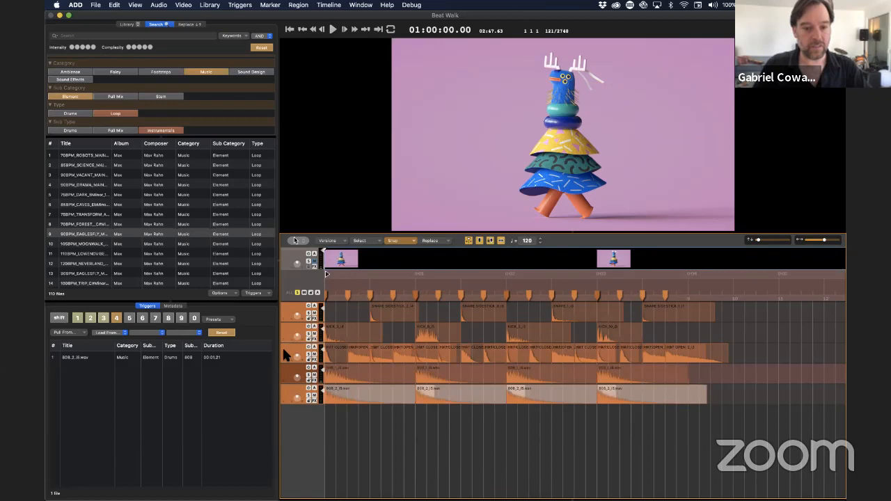
# Step: Add a track below the snare track, copy the four snare clips onto it, and replace the copies with another snare sound
pyautogui.click(283, 351)
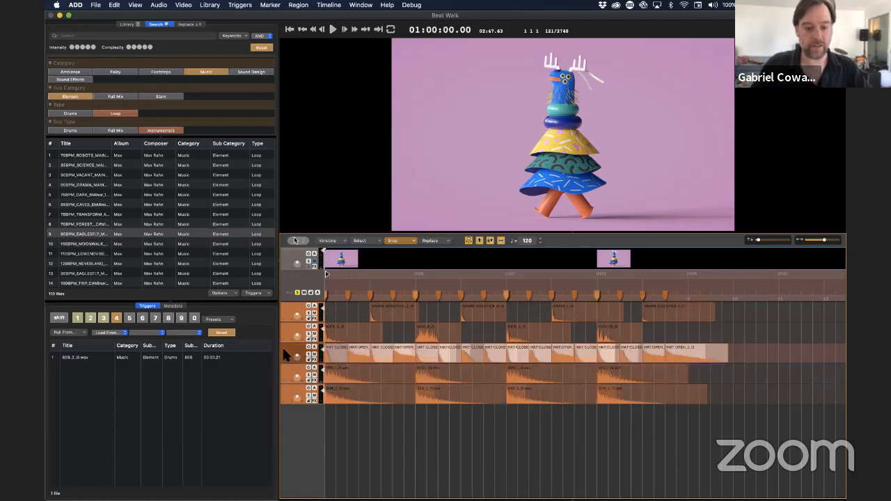
pyautogui.click(283, 311)
pyautogui.press('super+n')
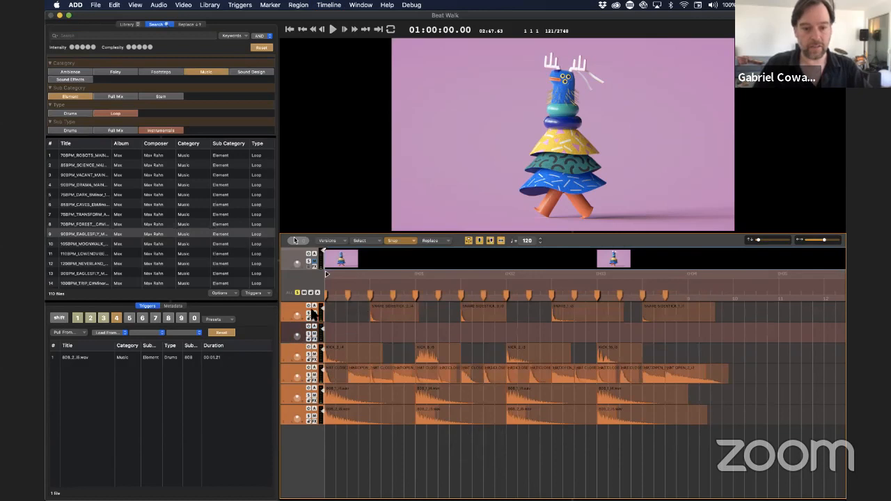
pyautogui.click(284, 317)
pyautogui.moveTo(382, 319); pyautogui.dragTo(381, 332)
pyautogui.press('super+r')
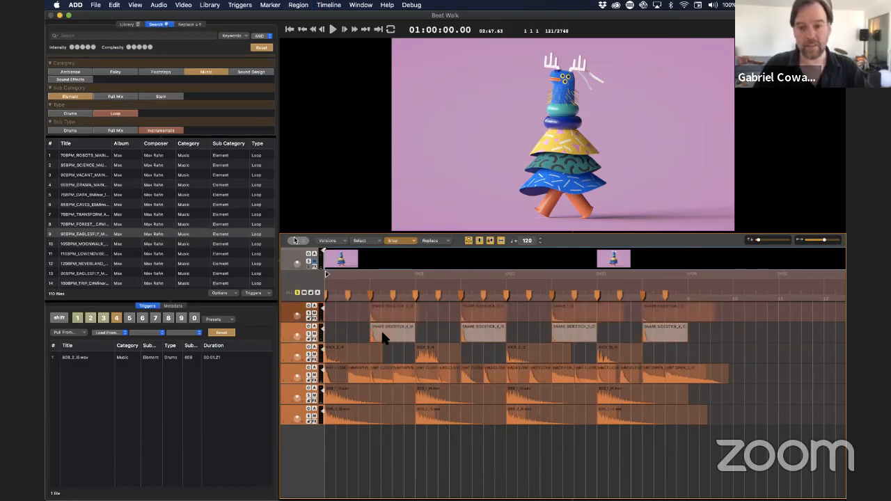
# Step: Select all the hi-hat clips and play the layered pattern from the start of the timeline
pyautogui.click(282, 376)
pyautogui.press('Return')
pyautogui.press('space')
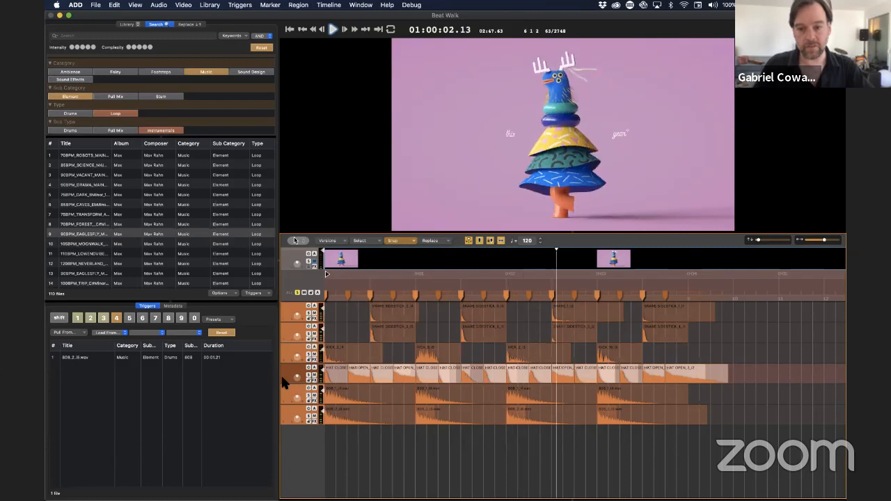
pyautogui.press('space')
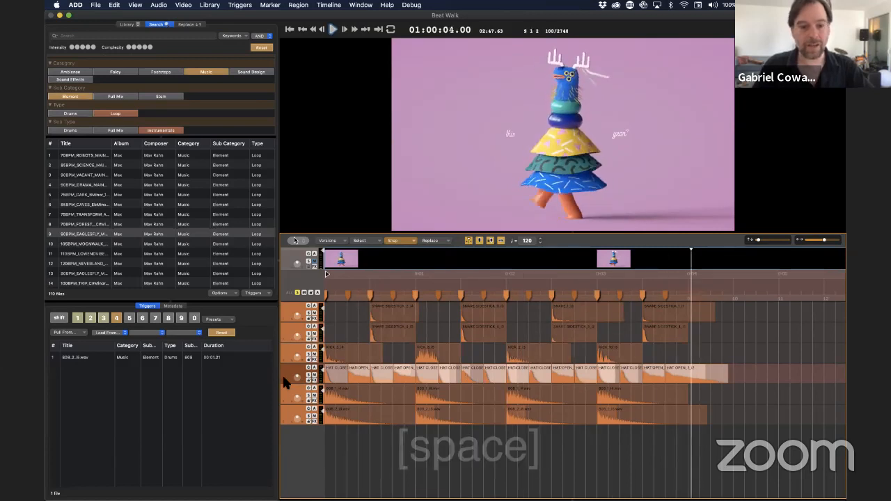
# Step: Replace all the hi-hat clips with alternative hat sounds and play the pattern from the start
pyautogui.press('super+r')
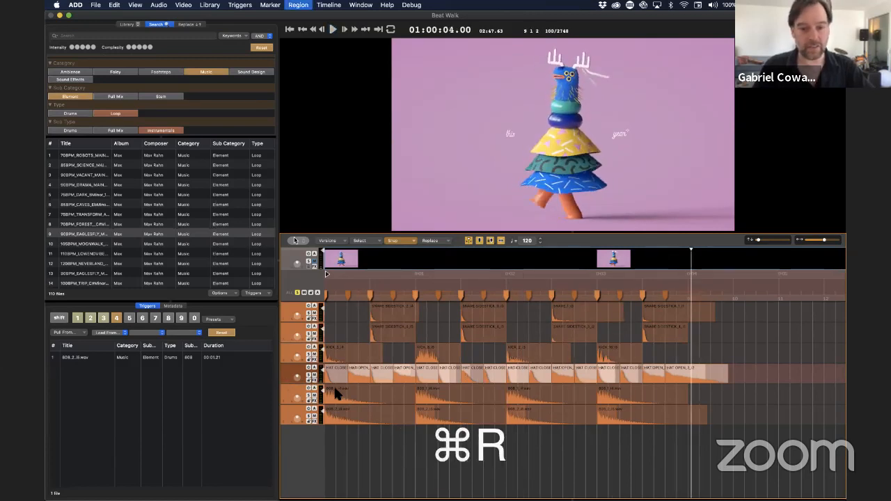
pyautogui.press('Return')
pyautogui.press('space')
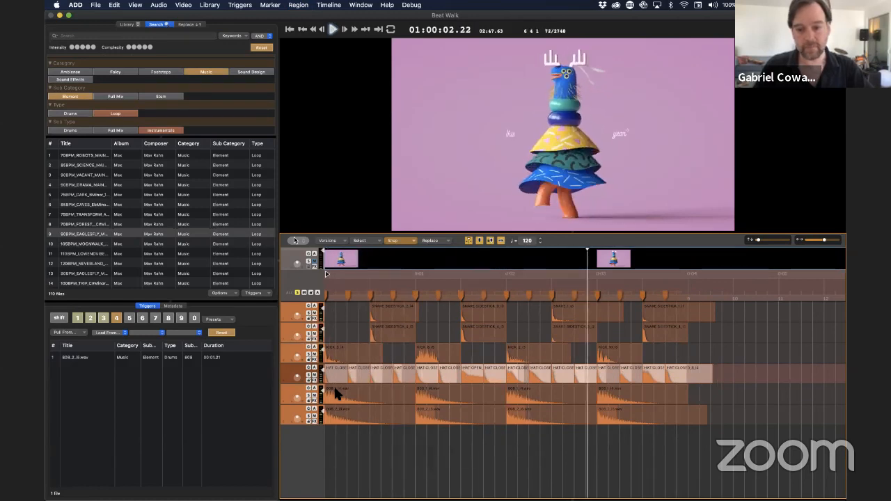
pyautogui.press('space')
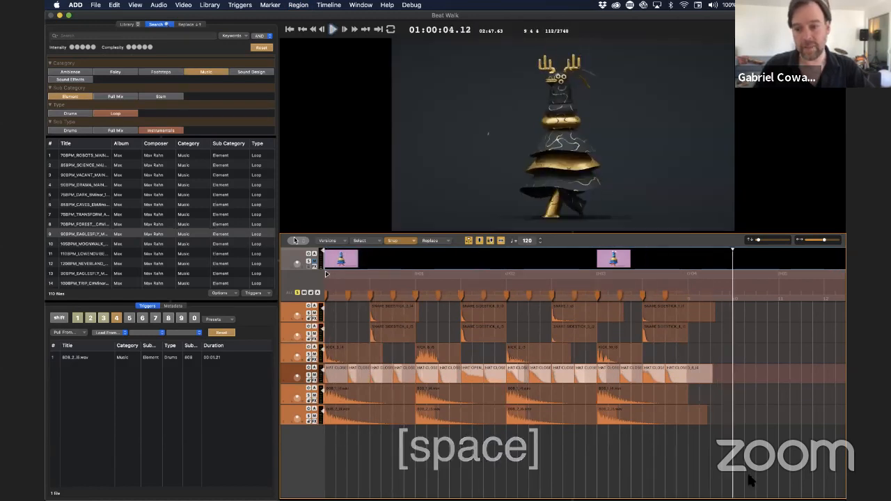
# Step: Swap the last clip on the hi-hat track for an open hat, audition it, and return to the start of the timeline
pyautogui.click(716, 368)
pyautogui.press('super+Up')
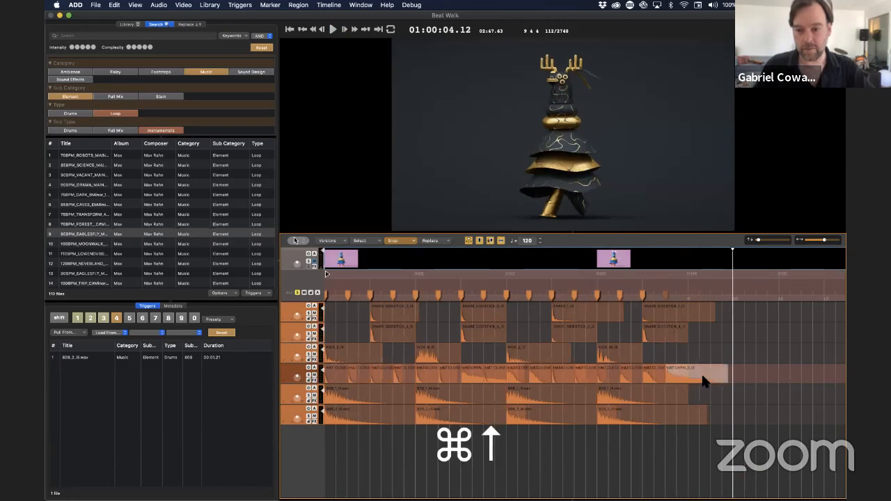
pyautogui.press('space')
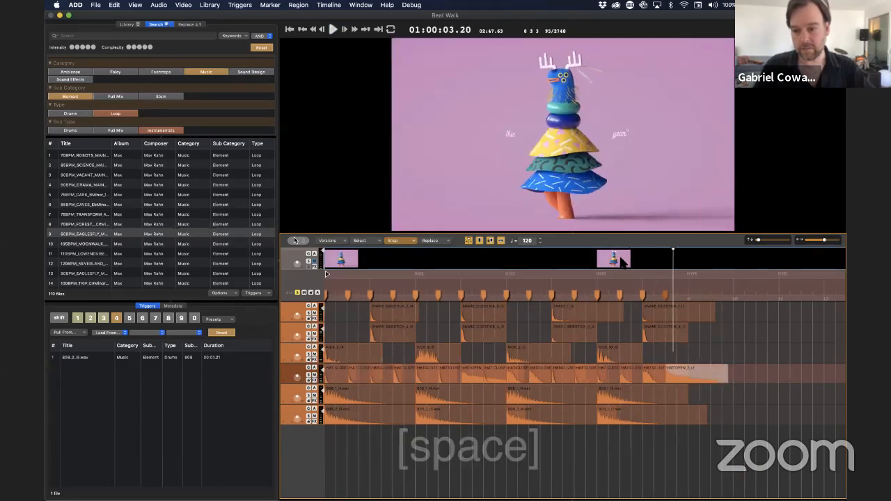
pyautogui.press('space')
pyautogui.press('Return')
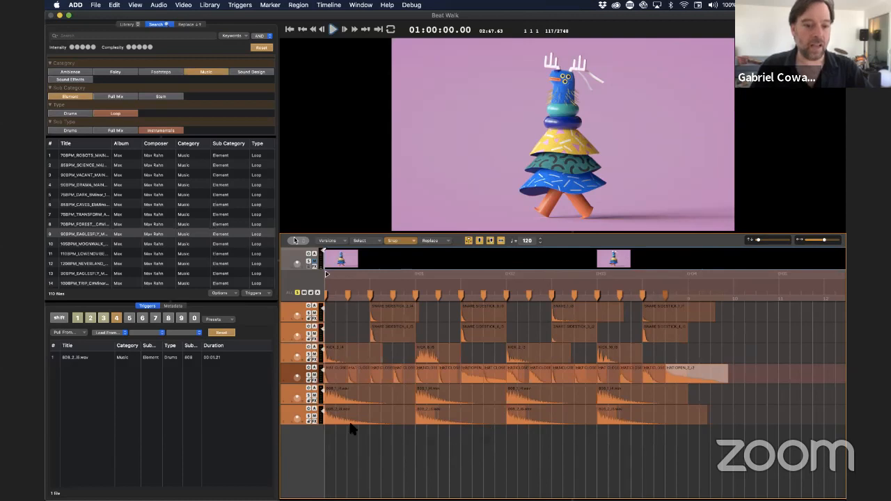
# Step: Add a track below the hi-hat track and copy all the hi-hat clips onto it
pyautogui.click(286, 377)
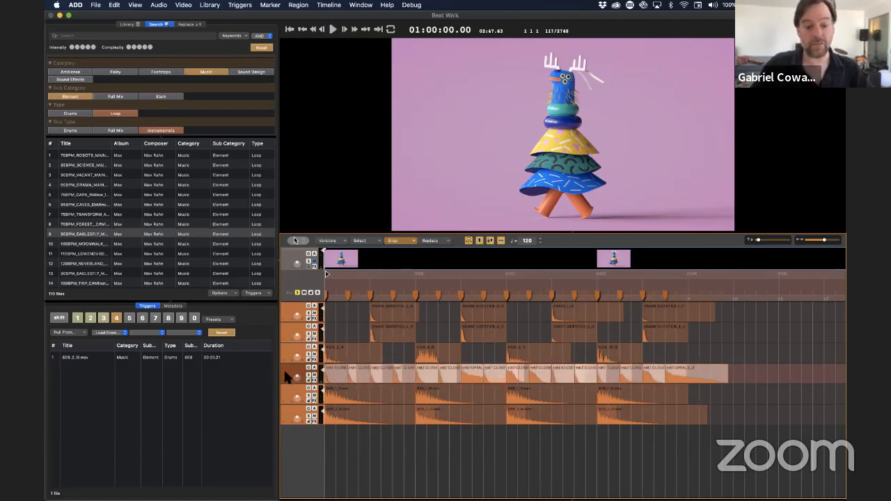
pyautogui.press('super+n')
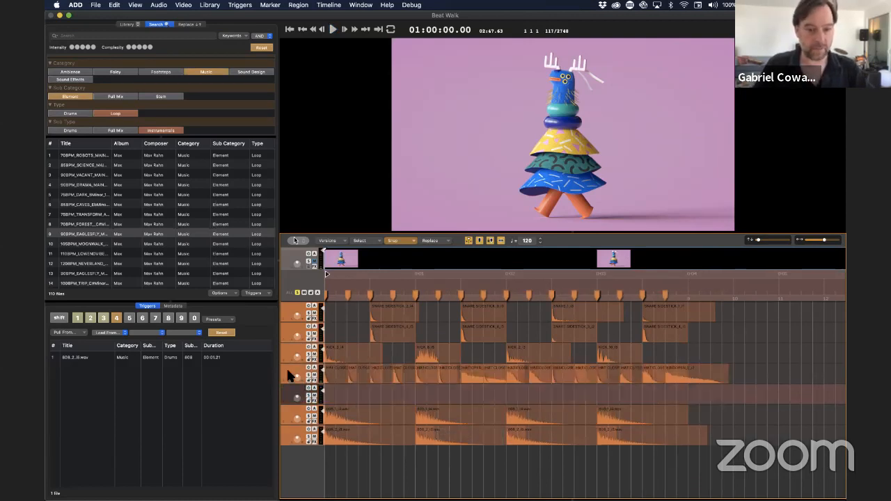
pyautogui.click(742, 374)
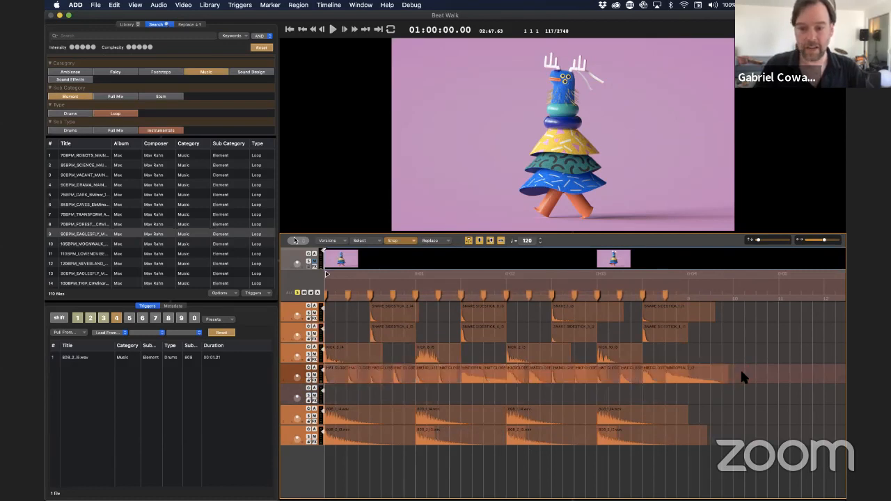
pyautogui.click(283, 376)
pyautogui.keyDown('alt'); pyautogui.moveTo(354, 378); pyautogui.dragTo(354, 397); pyautogui.keyUp('alt')
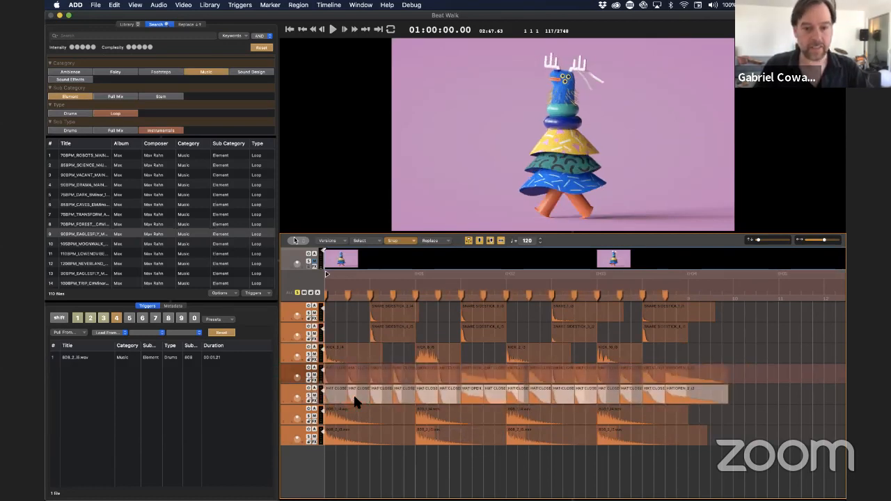
# Step: Set the Category and Sub Category replacement matching to 0% and limit the replacement source to the Sound Effects_v1_wav sound pack
pyautogui.click(433, 241)
pyautogui.click(463, 268)
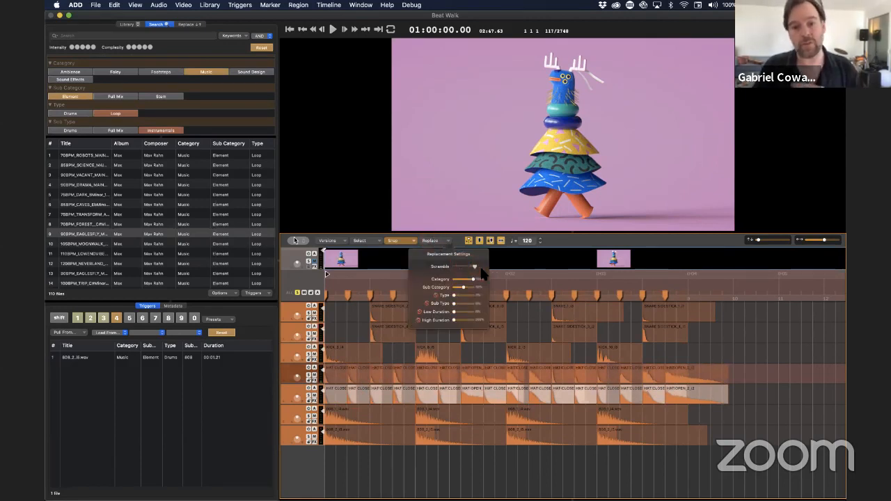
pyautogui.moveTo(472, 280); pyautogui.dragTo(447, 289)
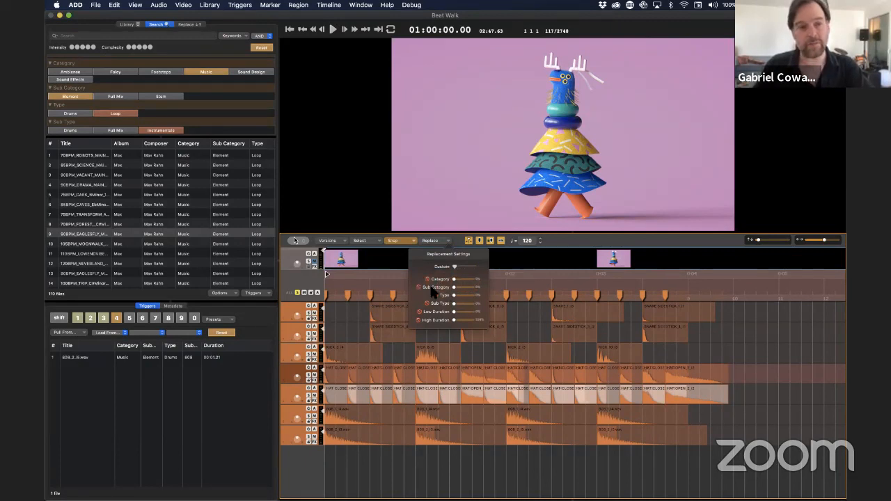
pyautogui.click(186, 26)
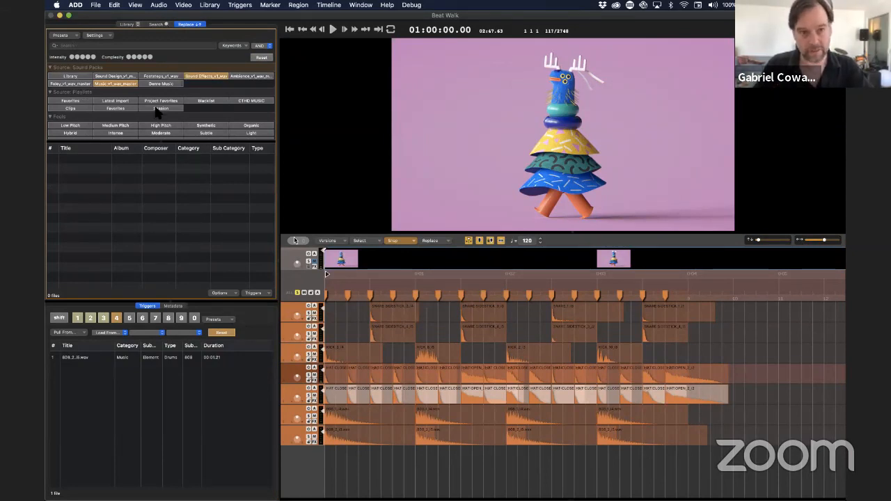
pyautogui.click(77, 78)
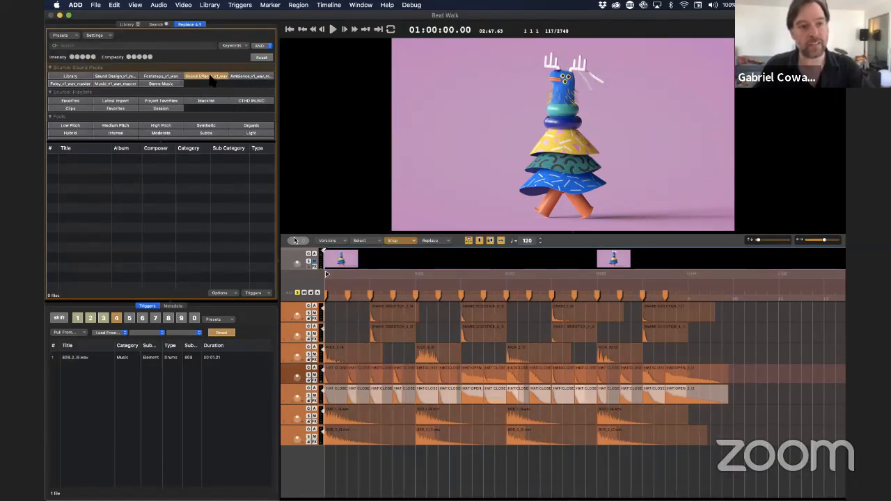
# Step: Select the copied hi-hat clips and raise the Low Duration and High Duration replacement settings
pyautogui.click(282, 398)
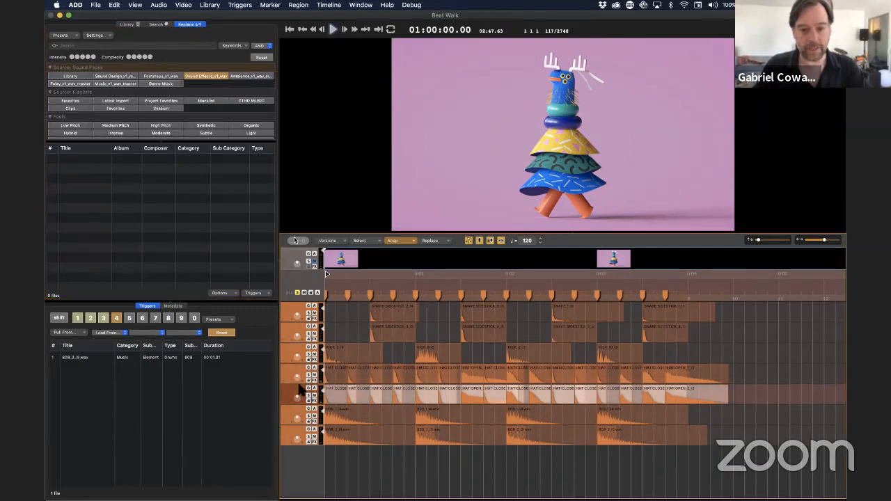
pyautogui.click(438, 242)
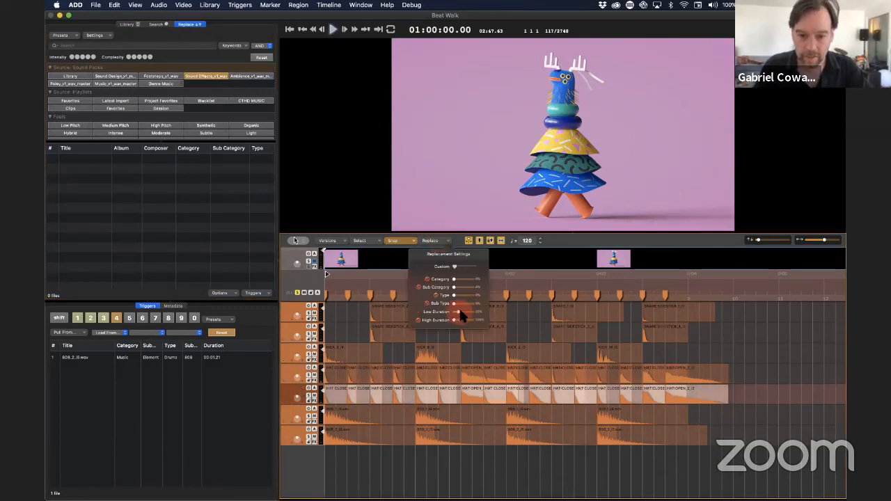
pyautogui.moveTo(460, 311); pyautogui.dragTo(467, 315)
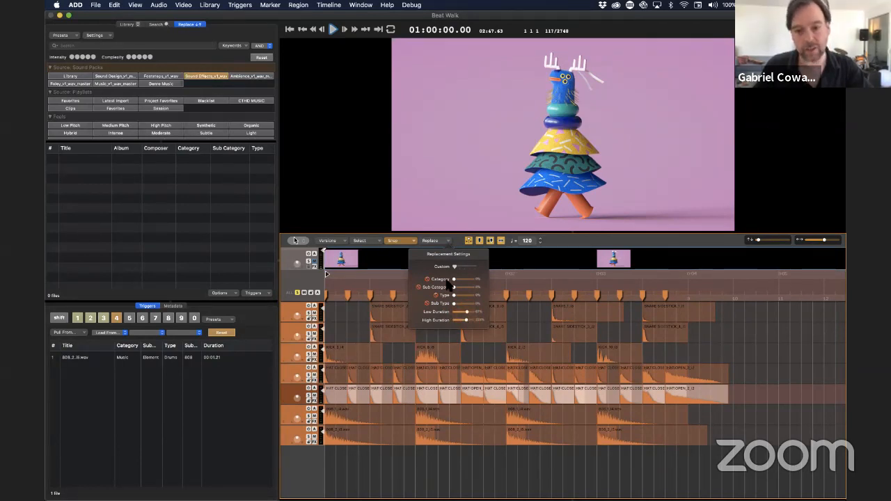
pyautogui.click(434, 378)
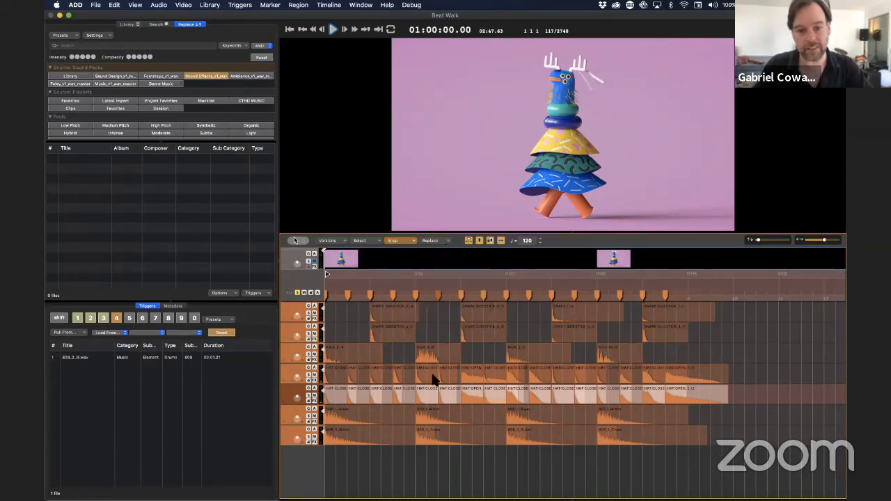
# Step: Replace the copied hi-hat clips with random sound effects and play the pattern twice from the start
pyautogui.press('super+r')
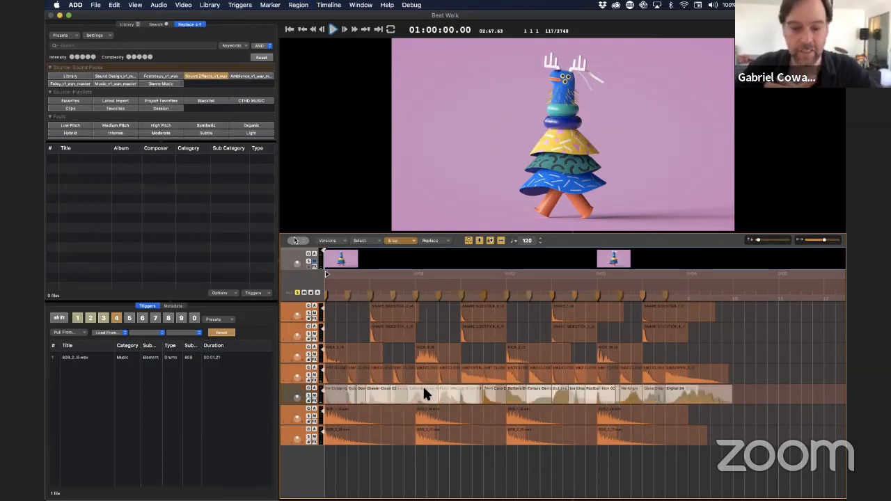
pyautogui.press('Return')
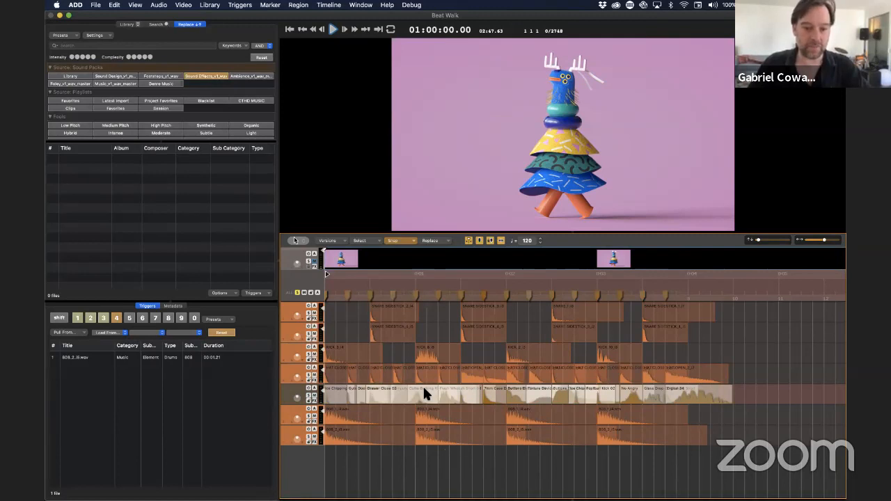
pyautogui.press('space')
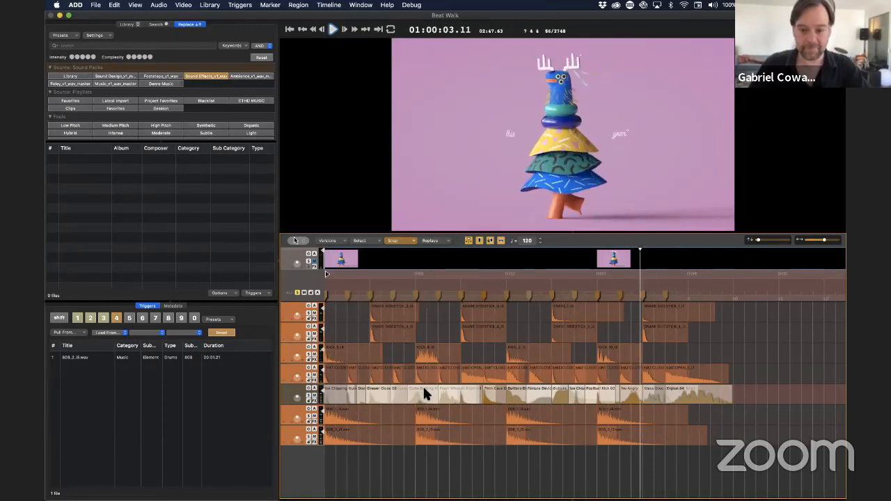
pyautogui.press('space')
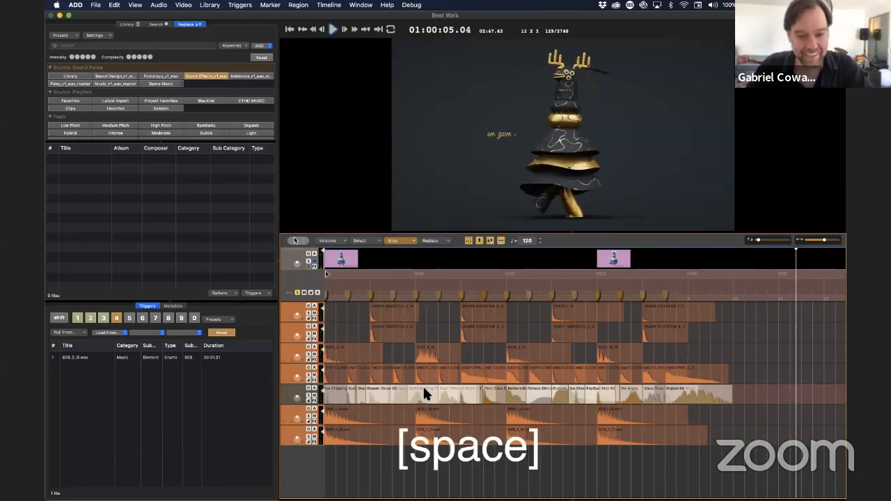
pyautogui.press('Return')
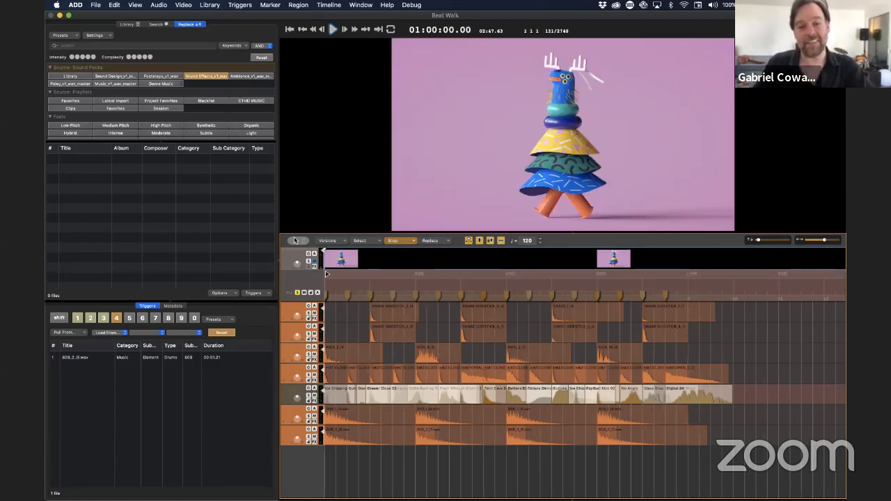
pyautogui.press('space')
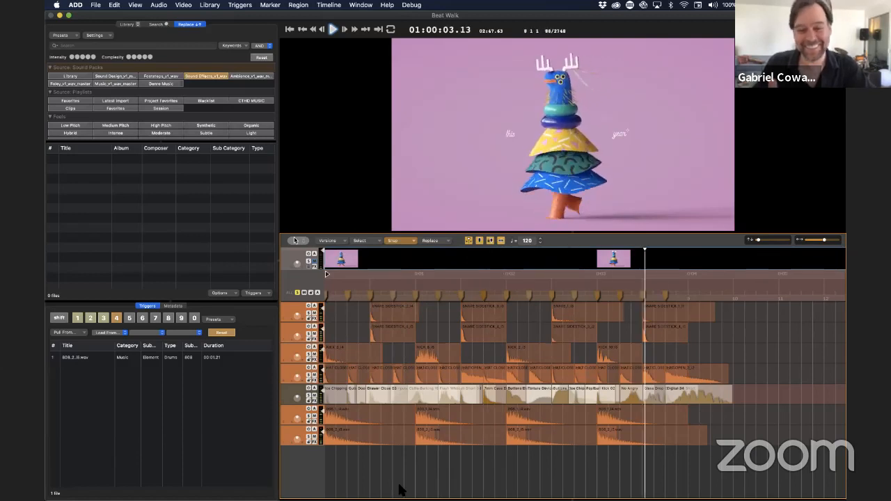
pyautogui.press('space')
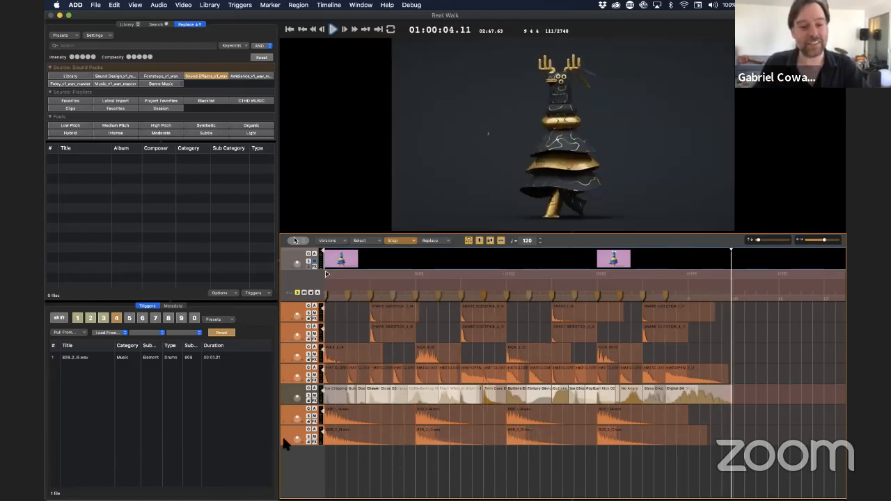
# Step: Add a track below the lowest 808 track and copy its four 808 clips onto it
pyautogui.click(284, 443)
pyautogui.hotkey('alt', 'n')
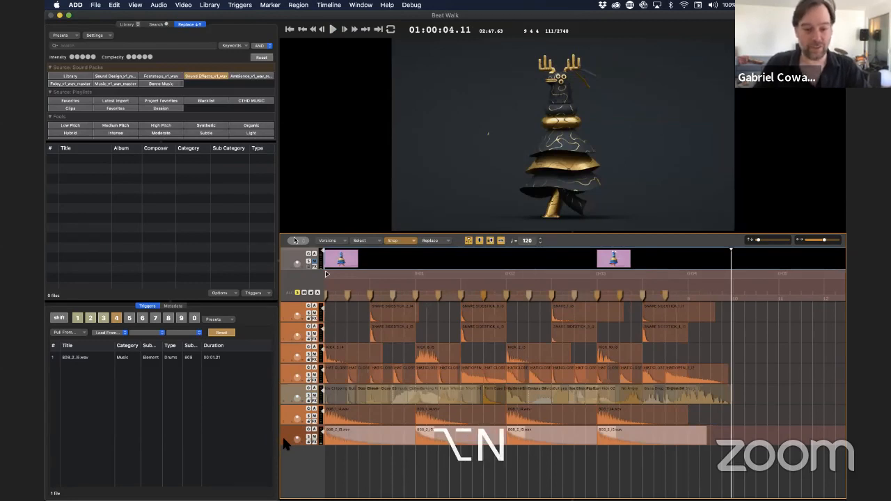
pyautogui.press('super+n')
pyautogui.moveTo(577, 435); pyautogui.dragTo(324, 444)
pyautogui.moveTo(334, 438); pyautogui.dragTo(327, 456)
# Step: Replace the newly copied 808 clips with sound effects from the two highest intensity levels and play the pattern from the start
pyautogui.click(431, 241)
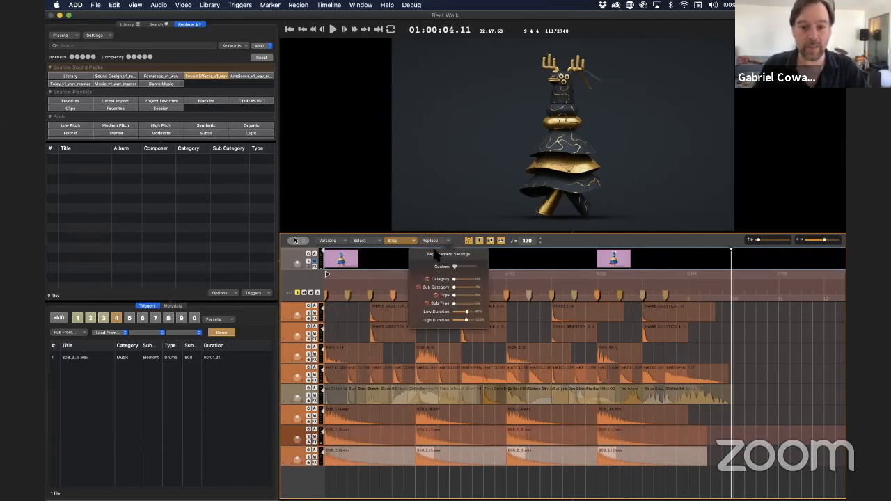
pyautogui.click(430, 241)
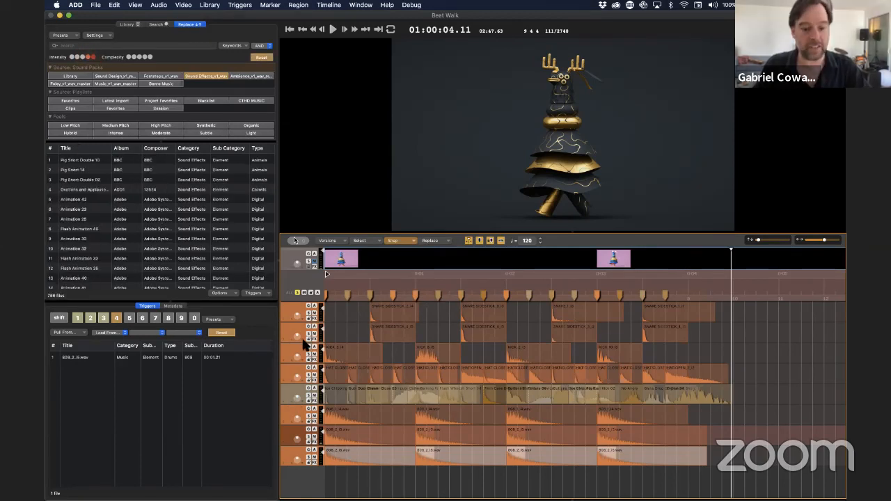
pyautogui.press('super+r')
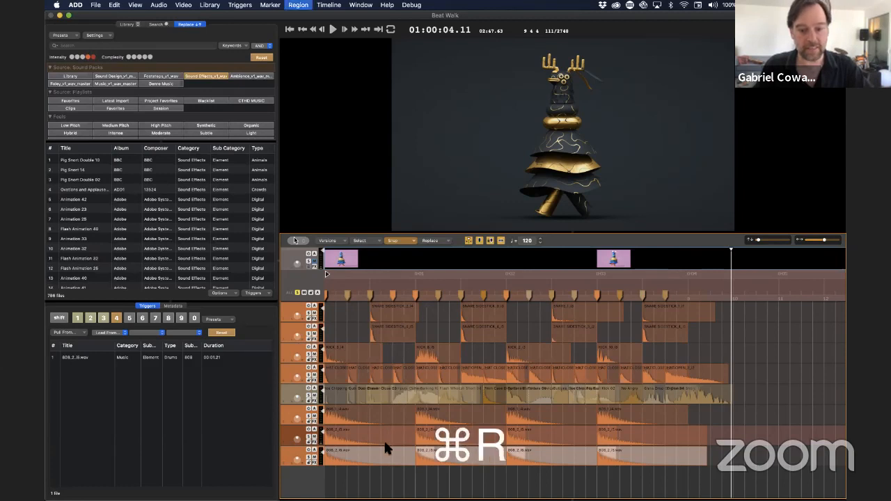
pyautogui.press('Return')
pyautogui.press('space')
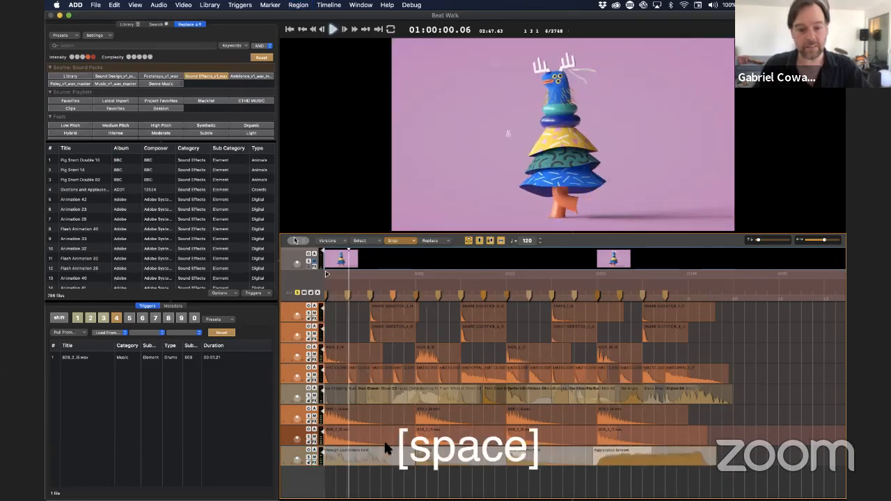